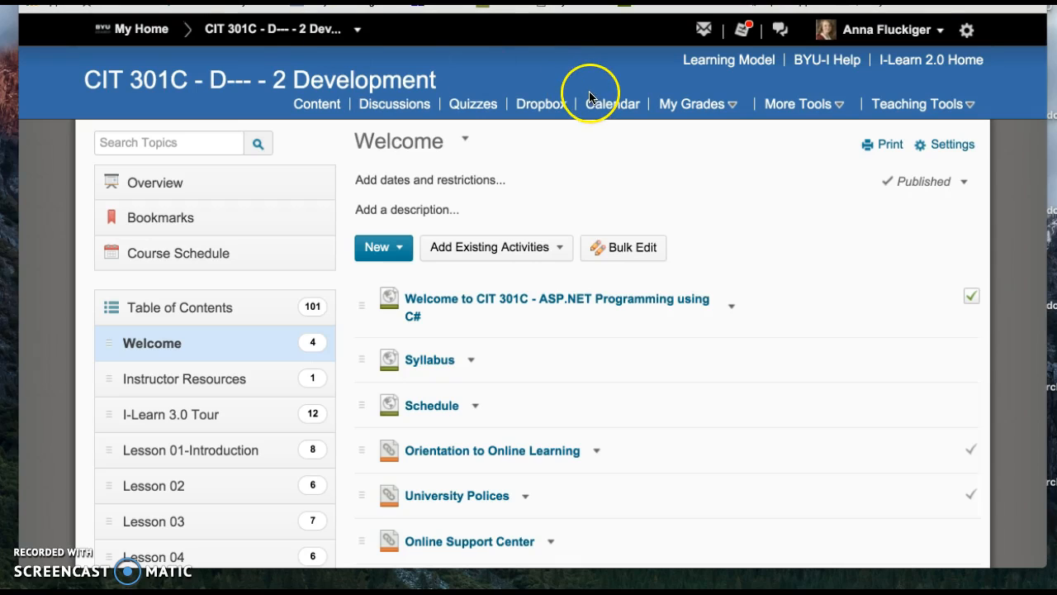
# Open the course's group management page
pyautogui.click(839, 105)
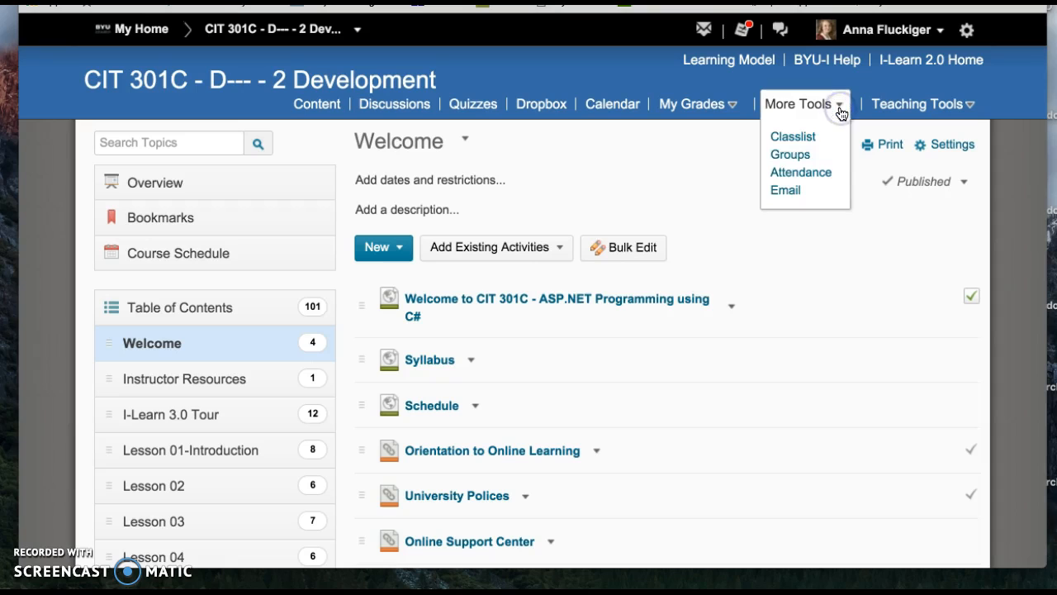
pyautogui.click(795, 159)
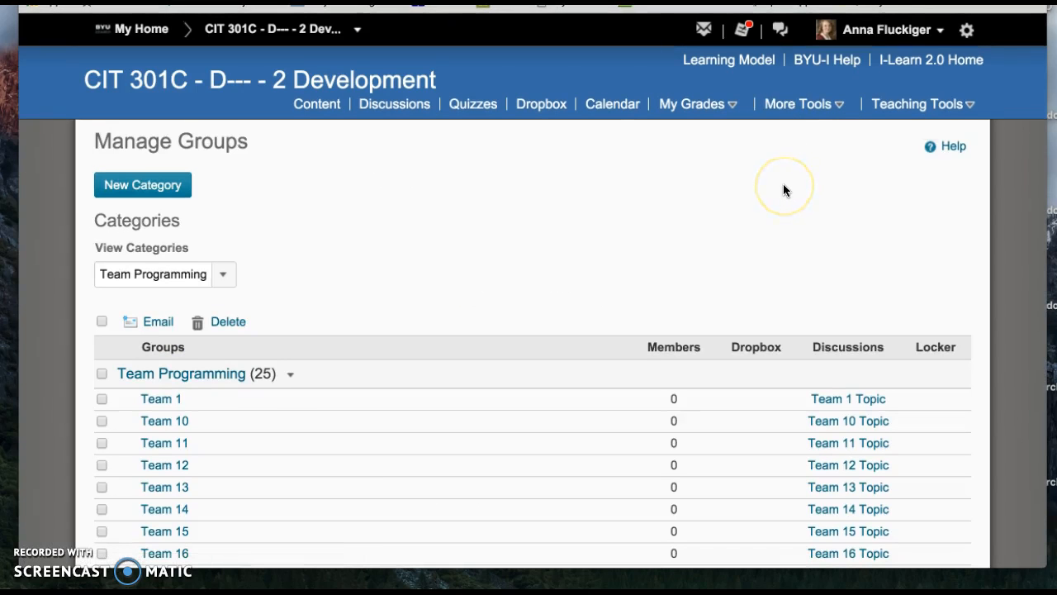
pyautogui.scroll(-1, 784, 186)
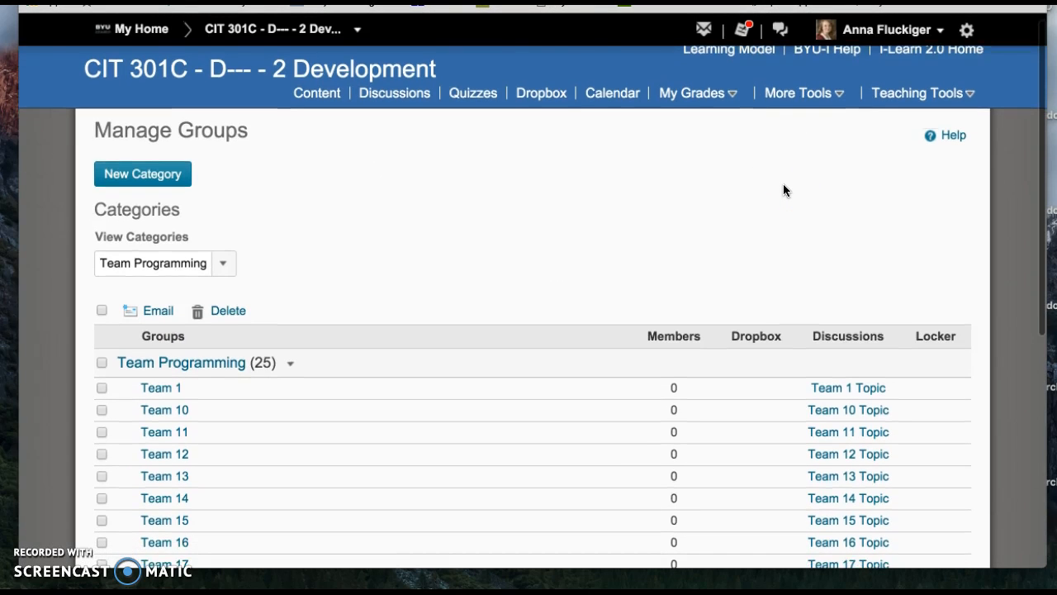
# Start a new group category and name it "Instructor Interviews #1"
pyautogui.click(183, 182)
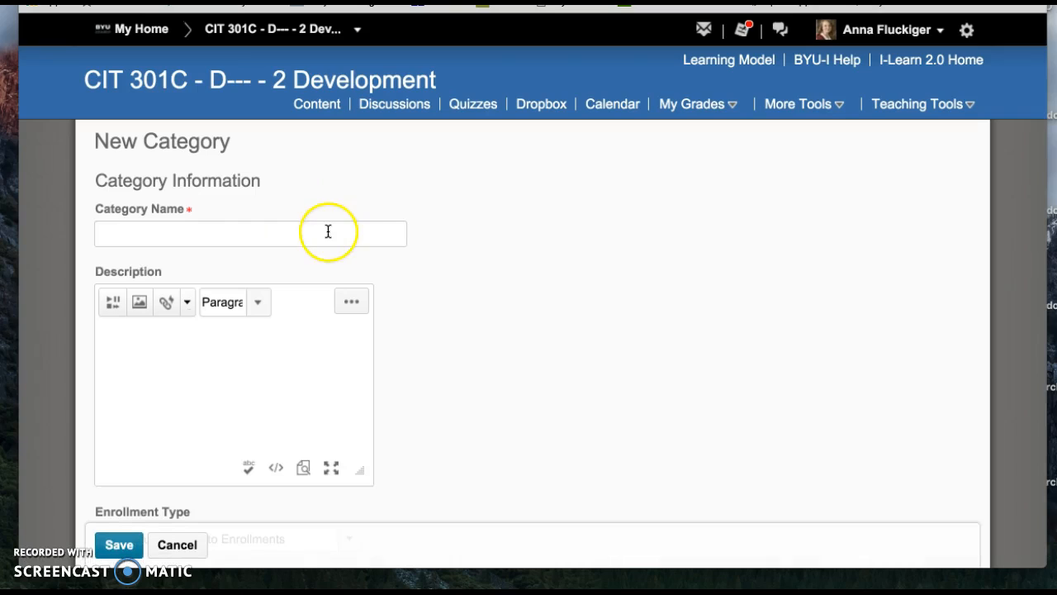
pyautogui.click(323, 234)
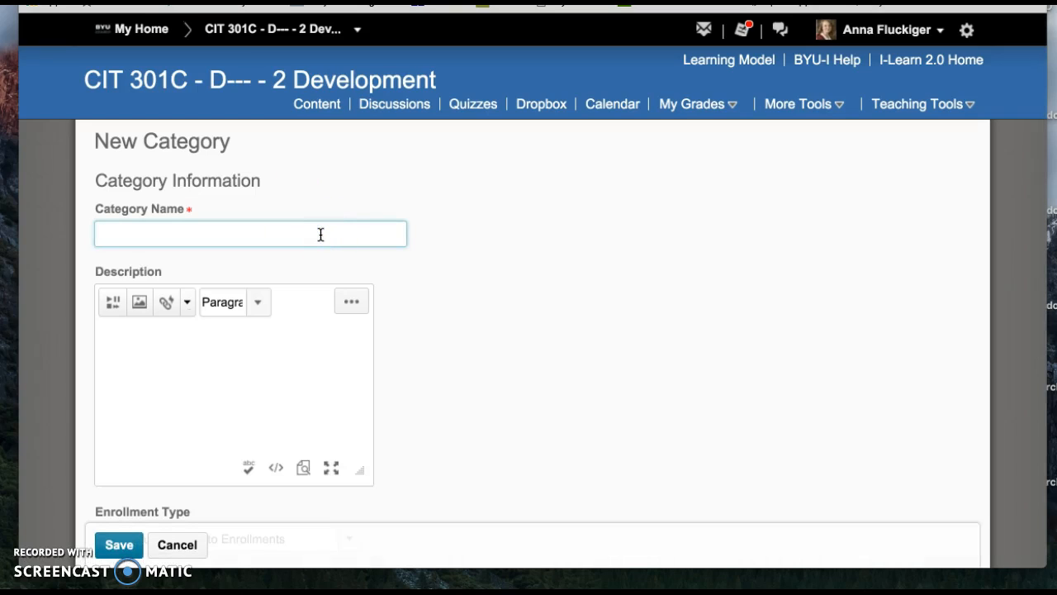
pyautogui.write('Instructore')
pyautogui.press('BackSpace')
pyautogui.press('BackSpace')
pyautogui.write('Interviews #1')
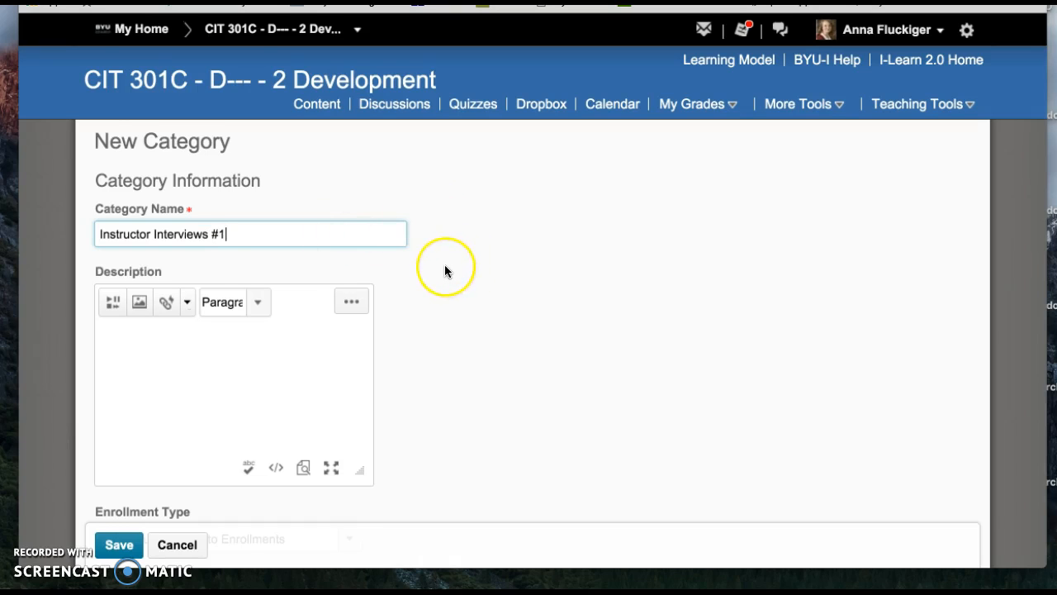
# Set the category's enrollment type to "# of Groups, Capacity of # - Self Enrollment"
pyautogui.scroll(-5, 444, 266)
pyautogui.scroll(-2, 445, 266)
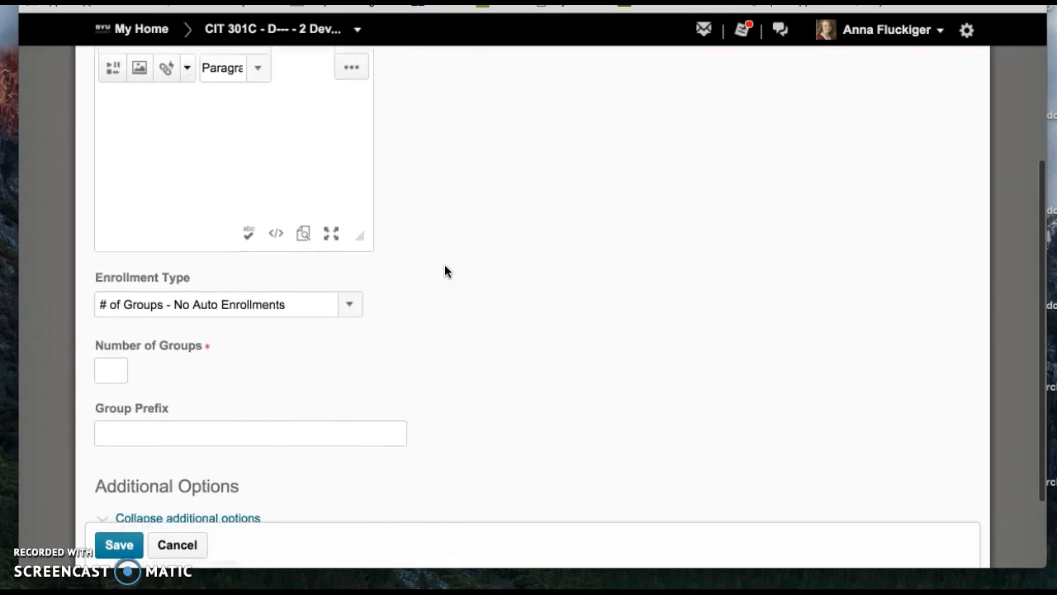
pyautogui.scroll(3, 445, 266)
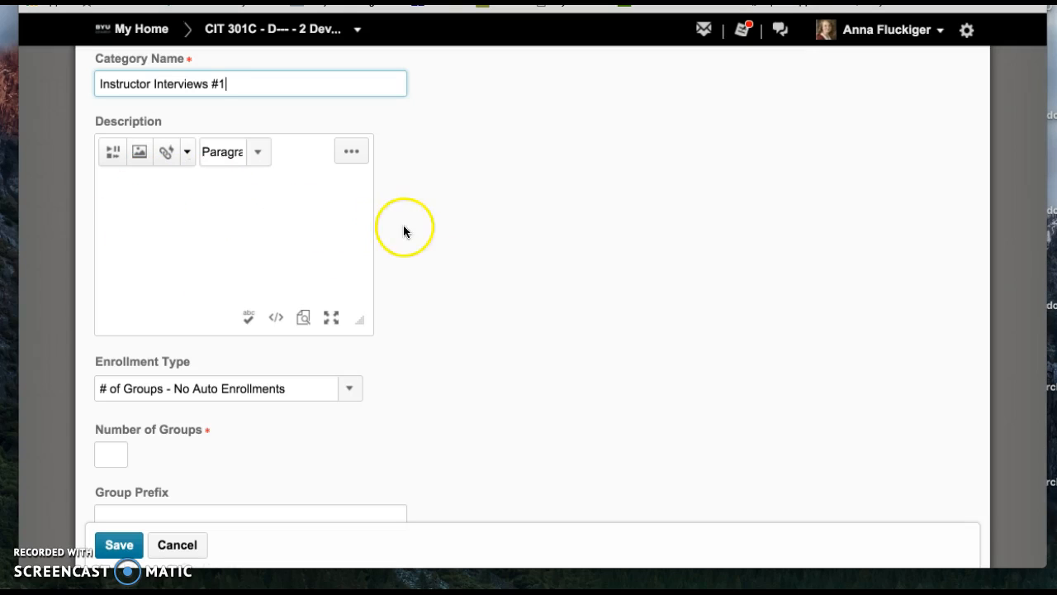
pyautogui.scroll(-3, 241, 225)
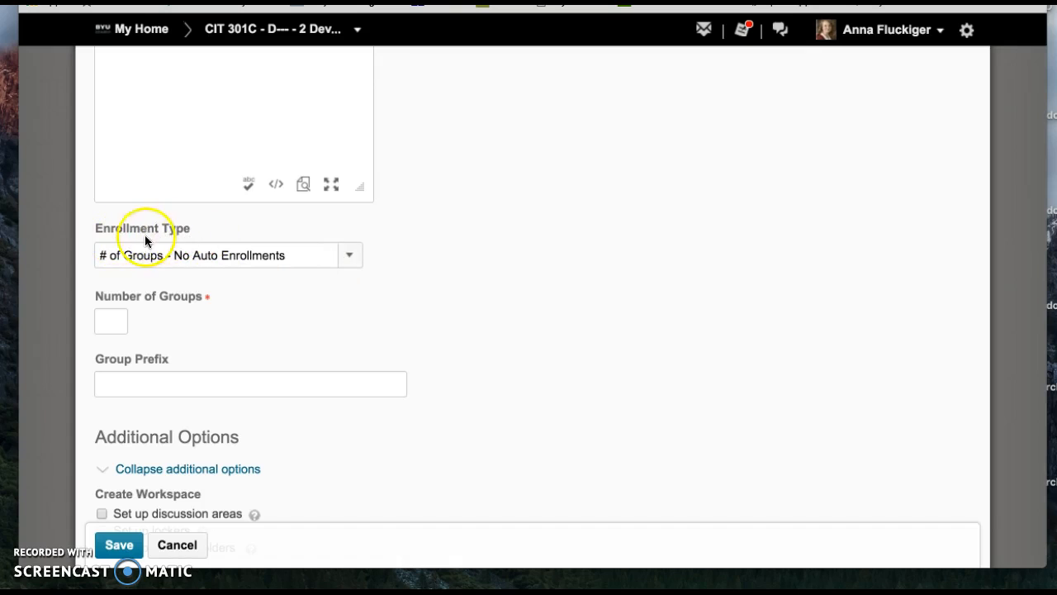
pyautogui.click(345, 251)
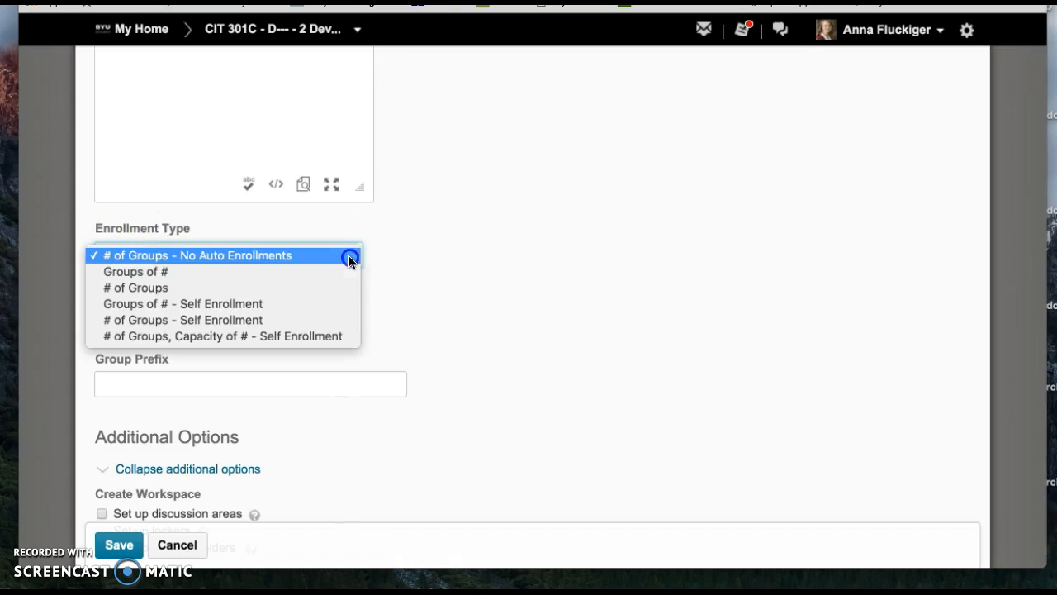
pyautogui.click(350, 339)
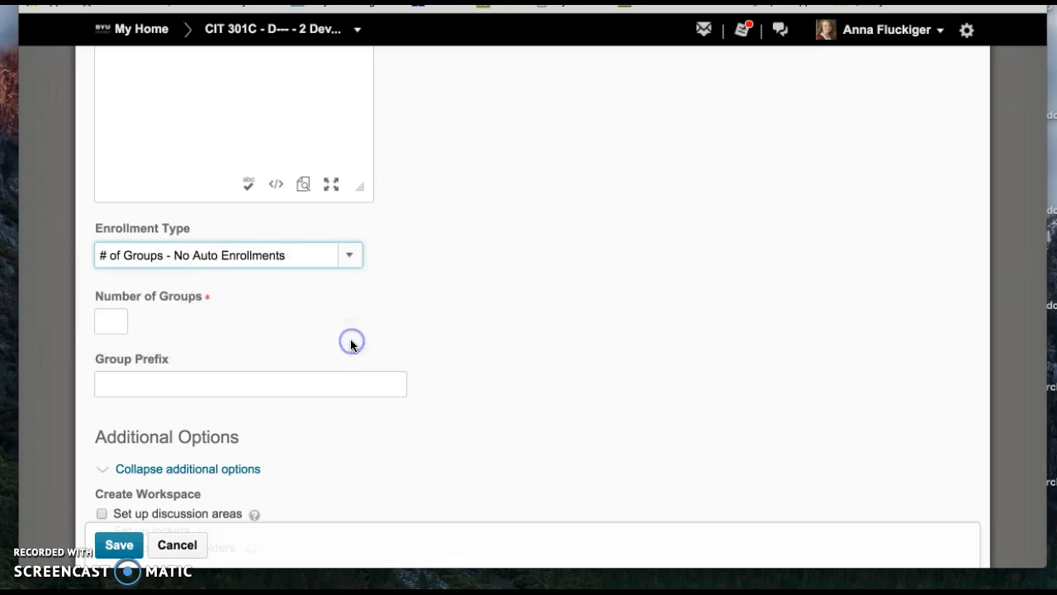
# Set the category's number of users to 1 and number of groups to 30
pyautogui.scroll(-2, 361, 344)
pyautogui.click(114, 236)
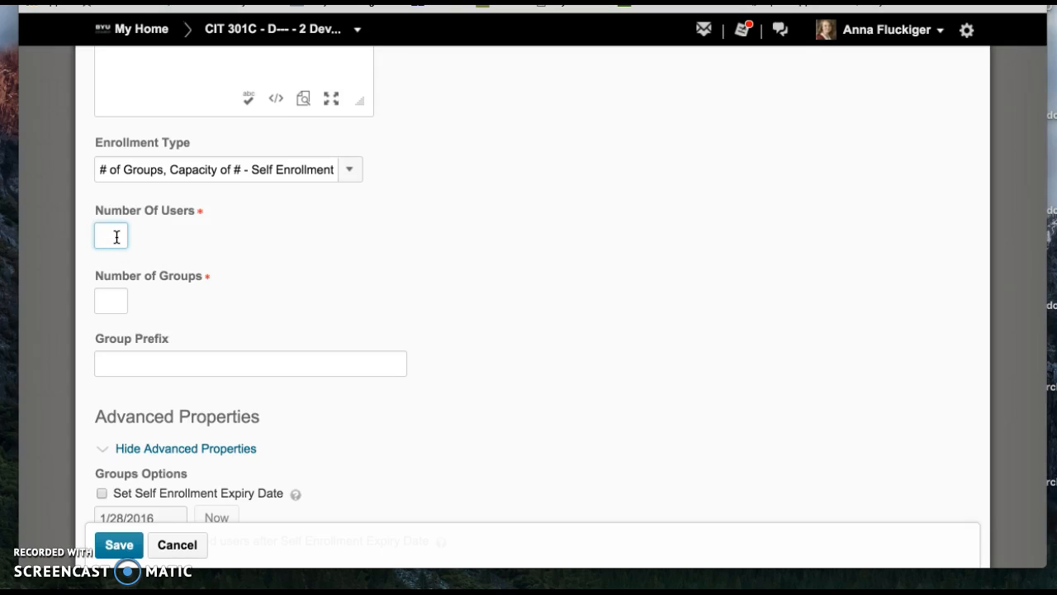
pyautogui.write('1')
pyautogui.click(119, 305)
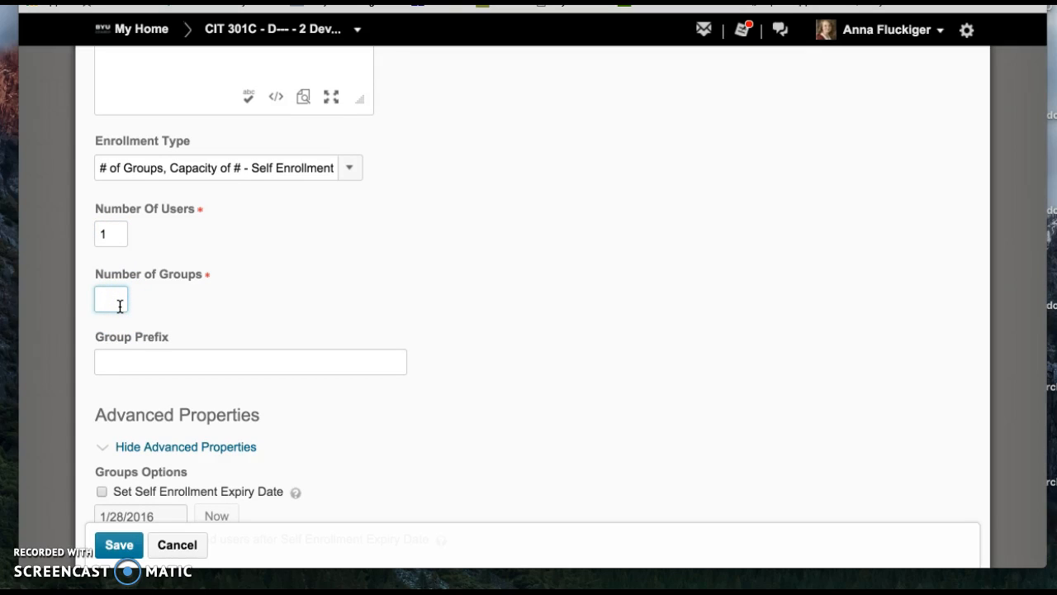
pyautogui.write('d')
pyautogui.press('BackSpace')
pyautogui.write('30')
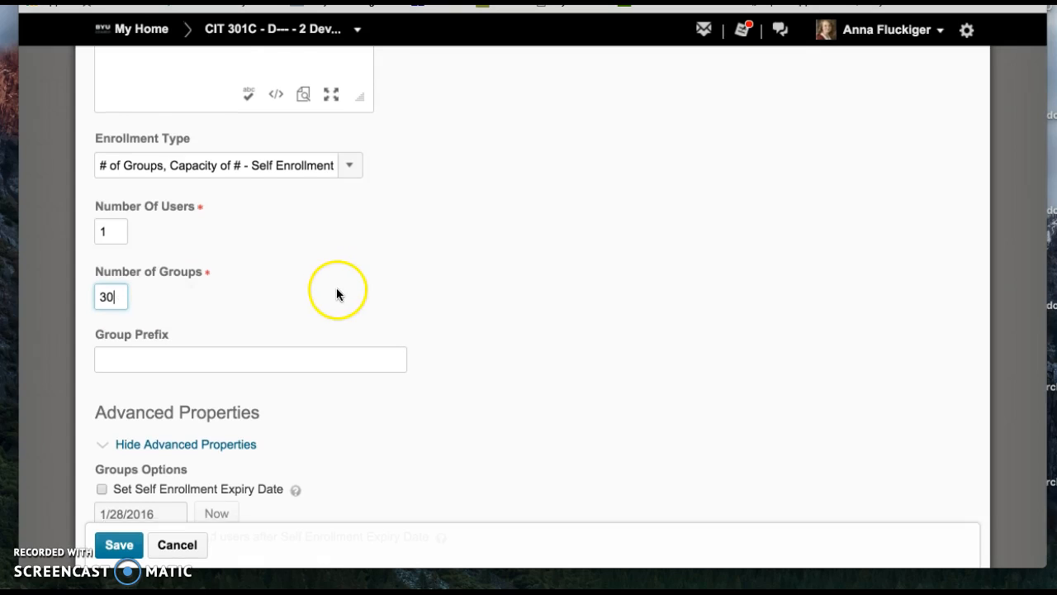
# Review the remaining category options, leave the group prefix empty, and save the new category
pyautogui.scroll(-5, 336, 288)
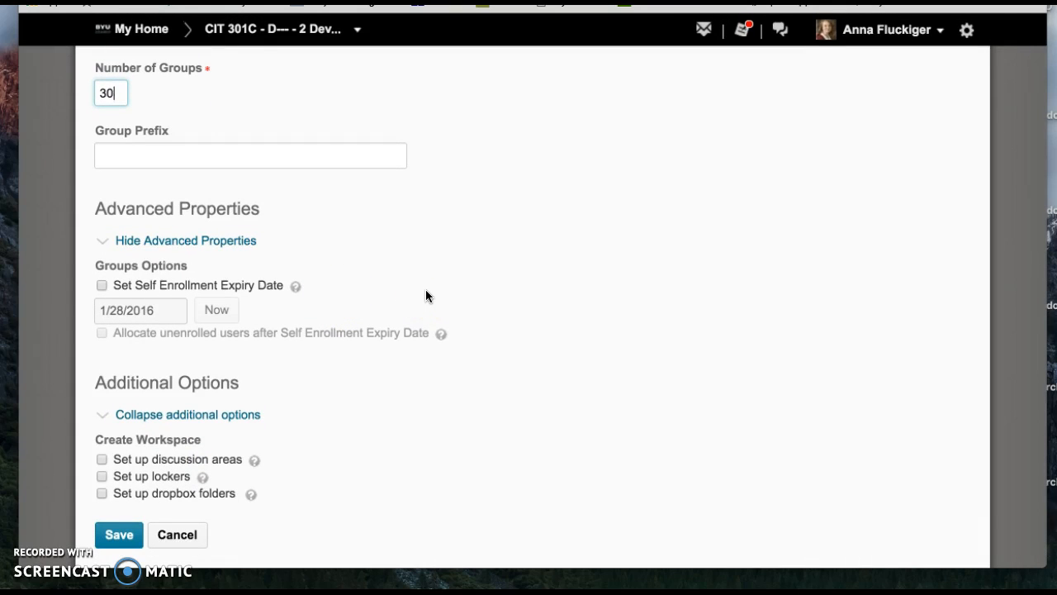
pyautogui.scroll(10, 426, 296)
pyautogui.click(322, 409)
pyautogui.click(117, 545)
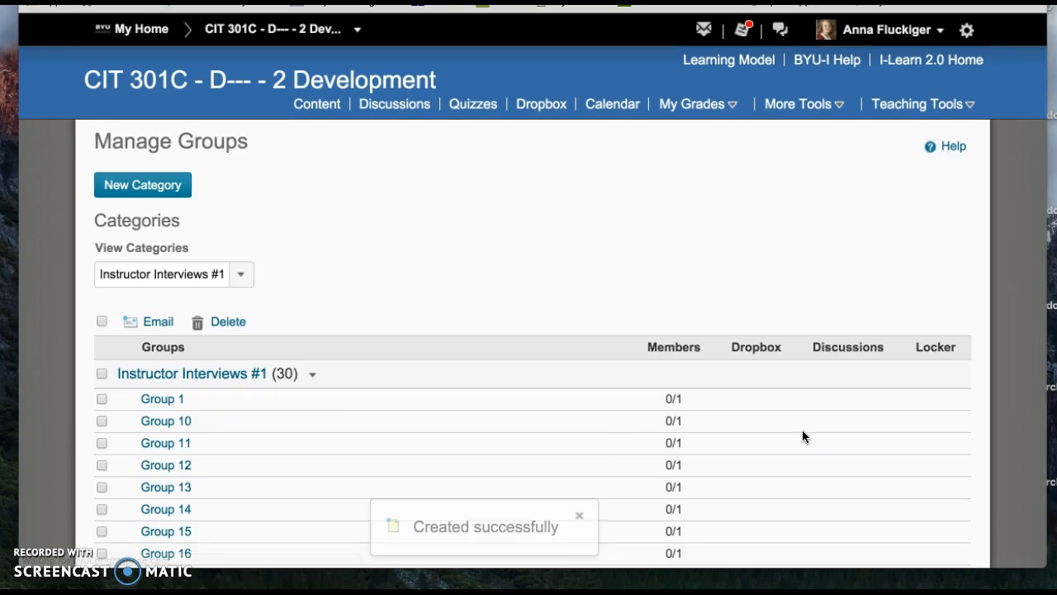
# Rename Group 1 in the Instructor Interviews #1 category to "January 27 5:00pm MST" and save the change
pyautogui.scroll(-3, 802, 436)
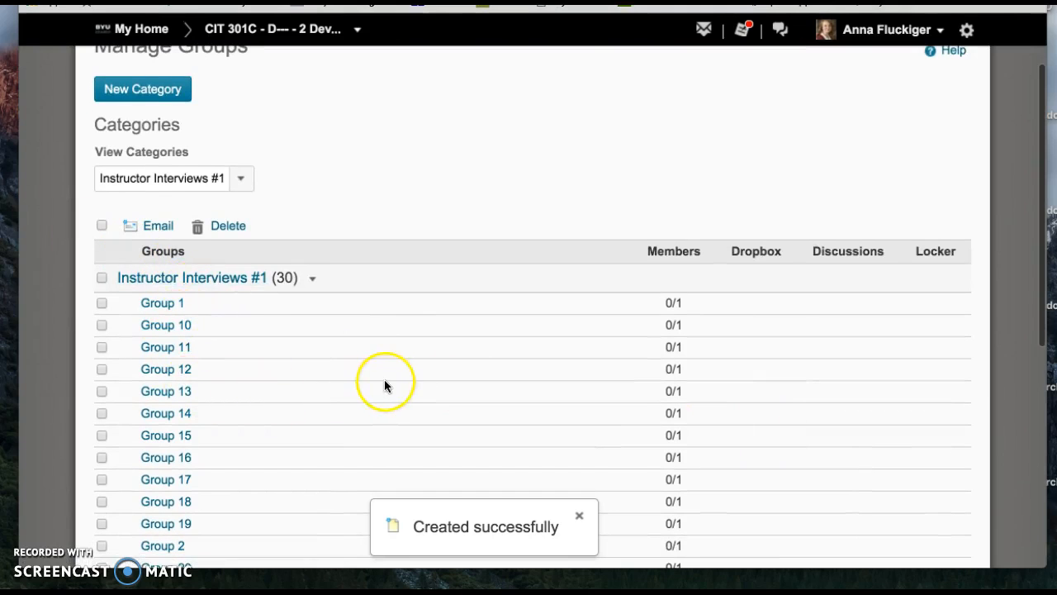
pyautogui.scroll(-4, 384, 381)
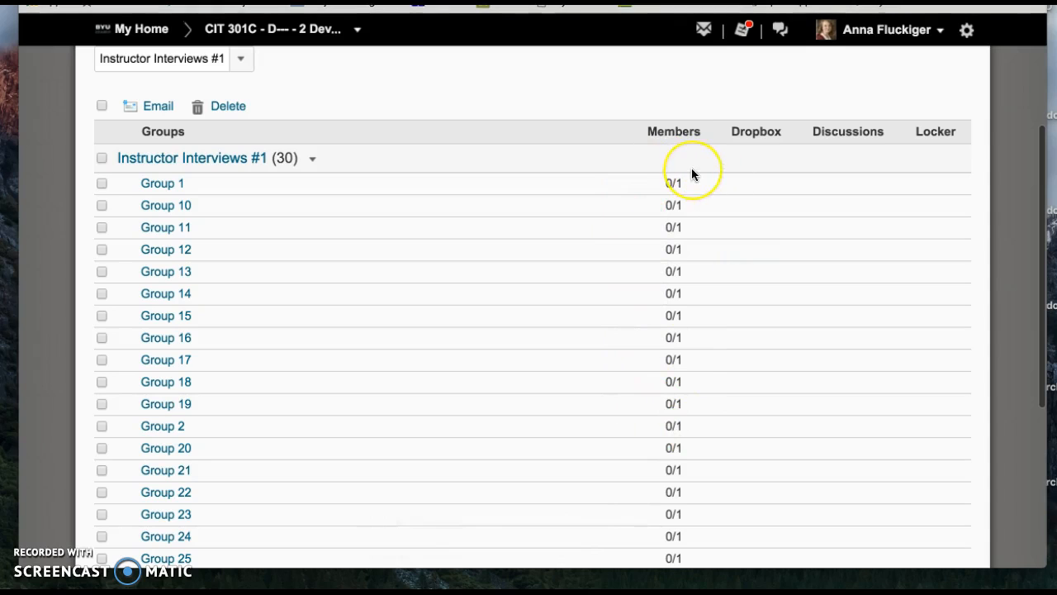
pyautogui.scroll(-4, 691, 172)
pyautogui.scroll(-5, 692, 172)
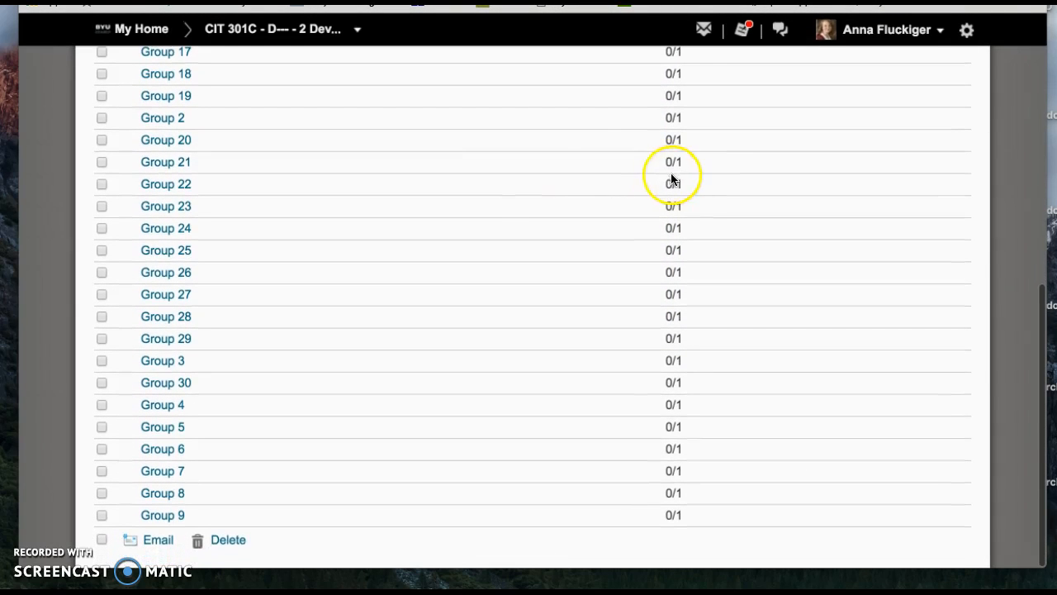
pyautogui.scroll(10, 479, 192)
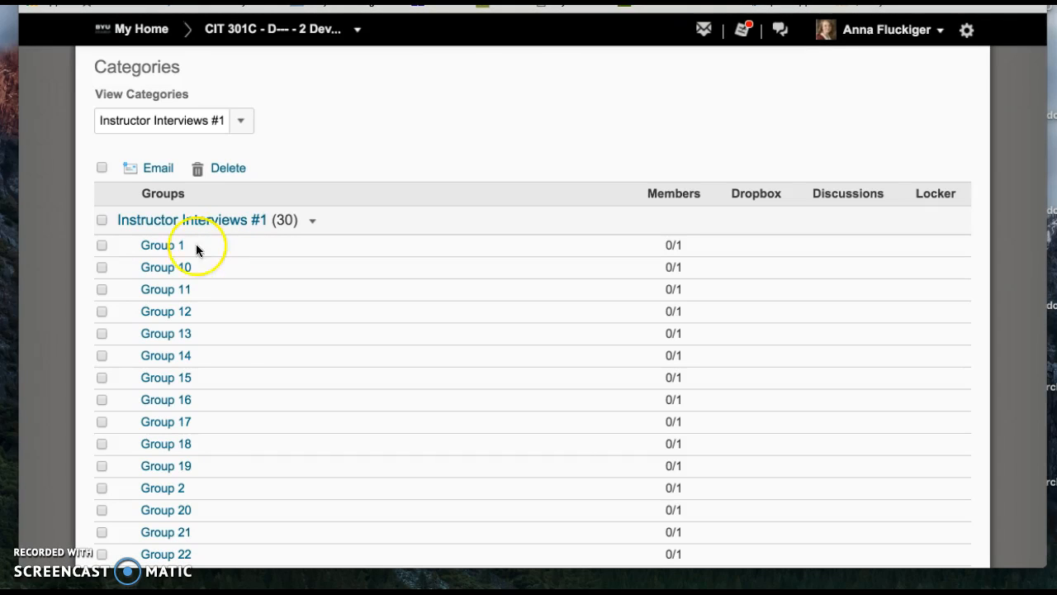
pyautogui.click(167, 247)
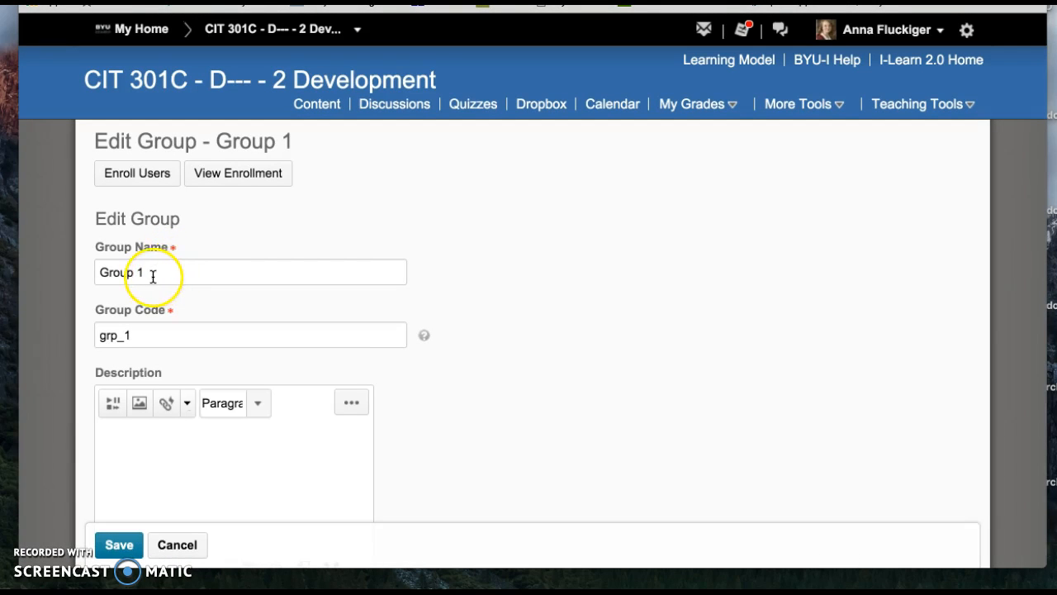
pyautogui.moveTo(144, 273); pyautogui.dragTo(61, 268)
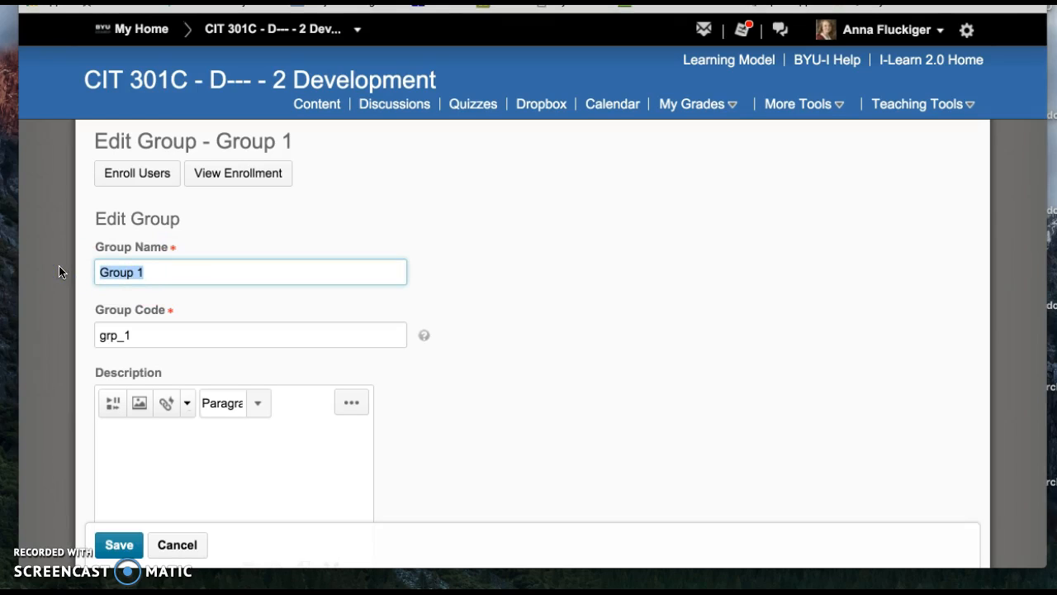
pyautogui.write('Januar')
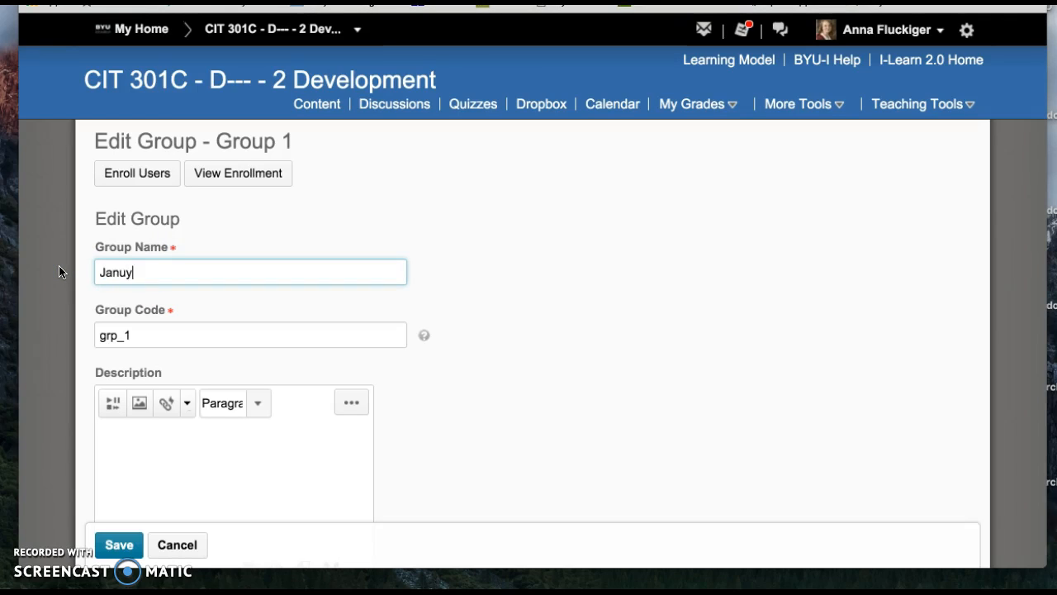
pyautogui.write('y 27')
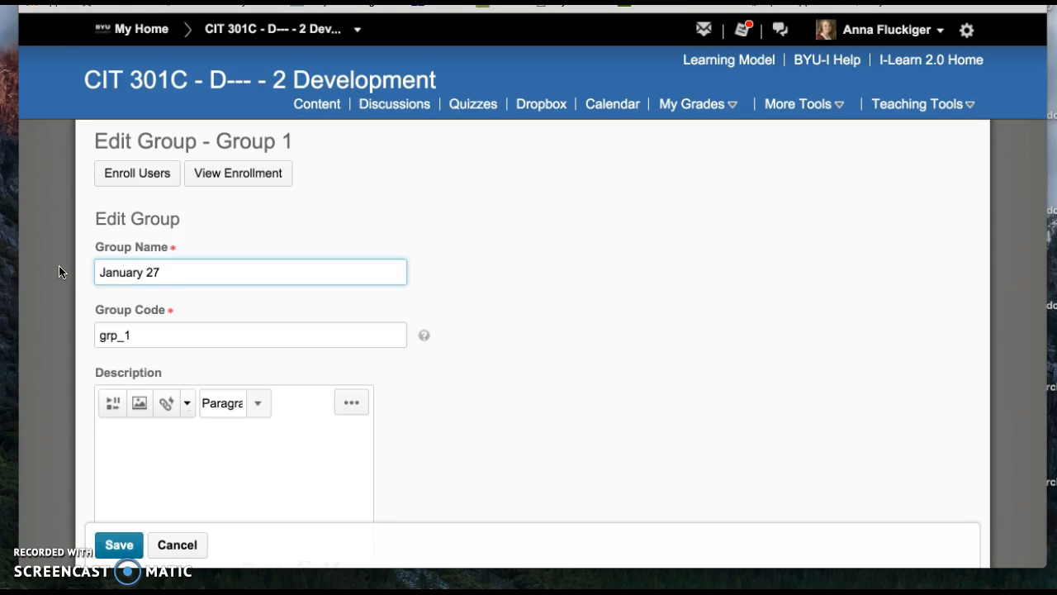
pyautogui.write(' 5:00pm MST')
pyautogui.scroll(-3, 354, 222)
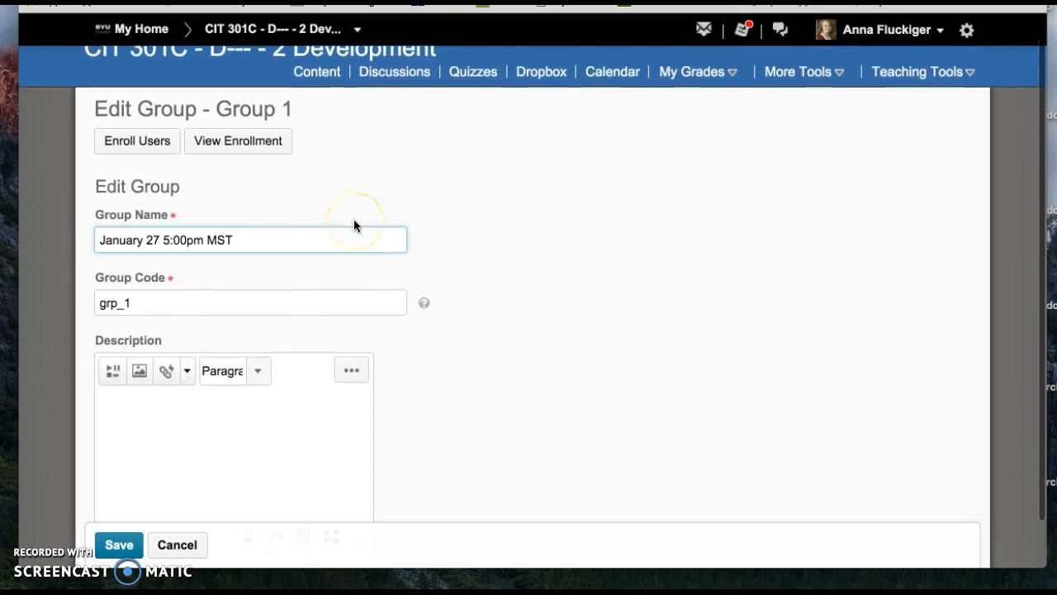
pyautogui.click(118, 535)
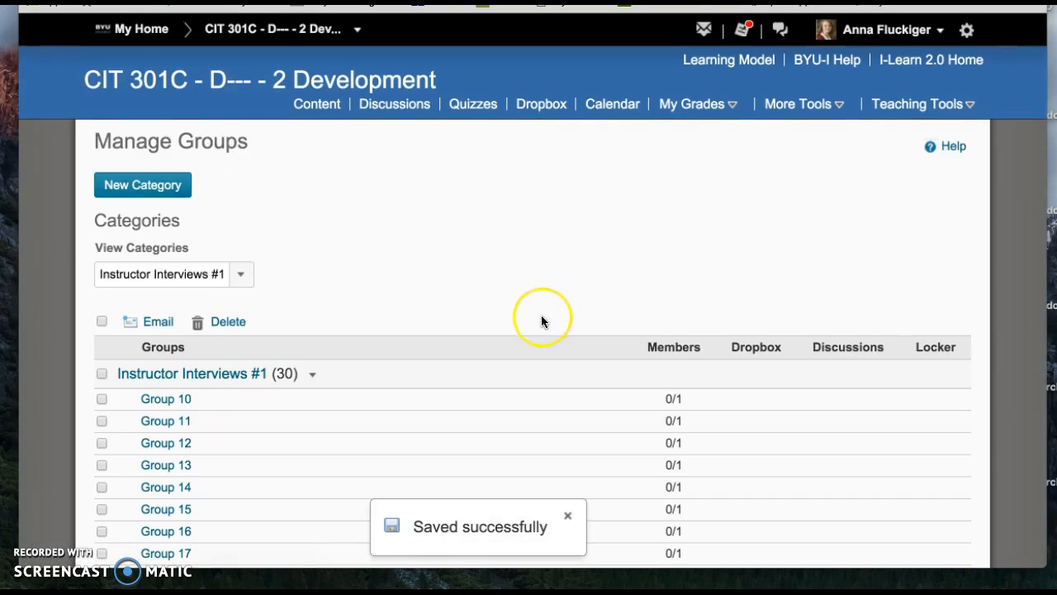
# Check the end of the group list for the renamed group
pyautogui.scroll(-10, 541, 319)
pyautogui.scroll(-1, 541, 322)
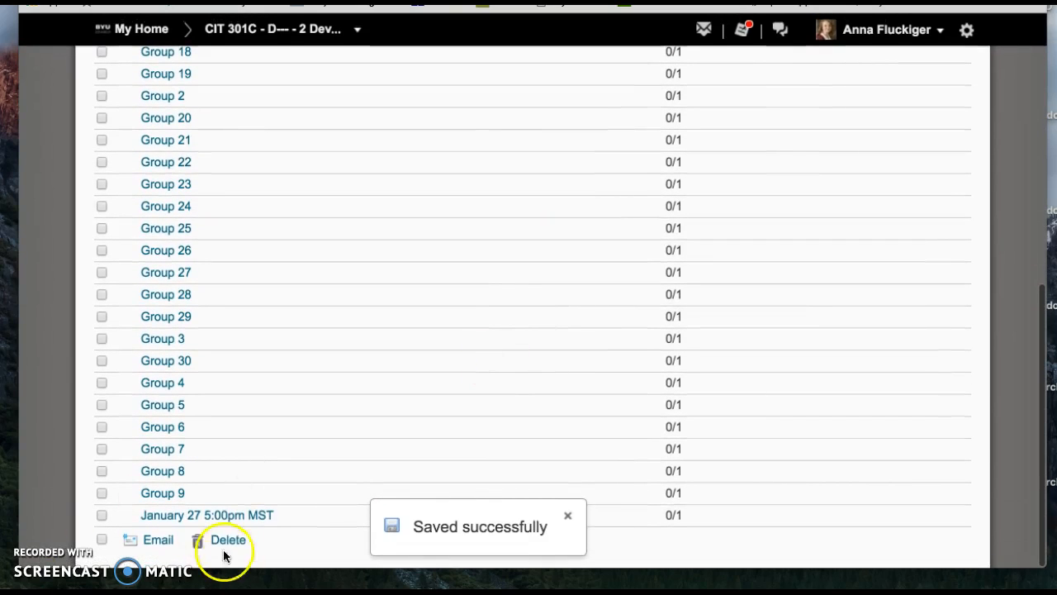
pyautogui.click(300, 512)
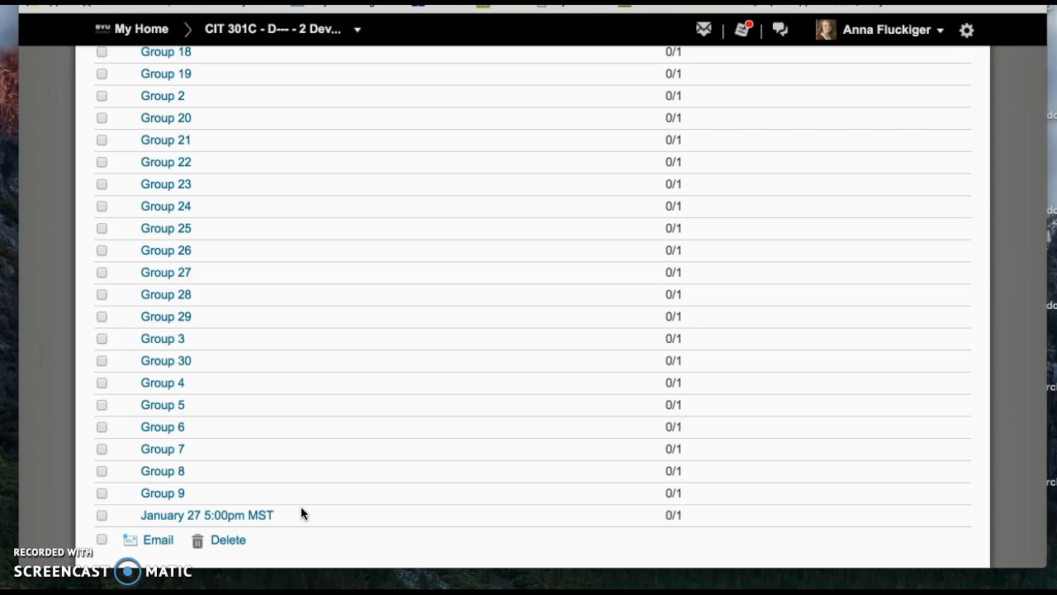
# Switch to the test student's view of the course and open the list of groups available to join
pyautogui.click(38, 90)
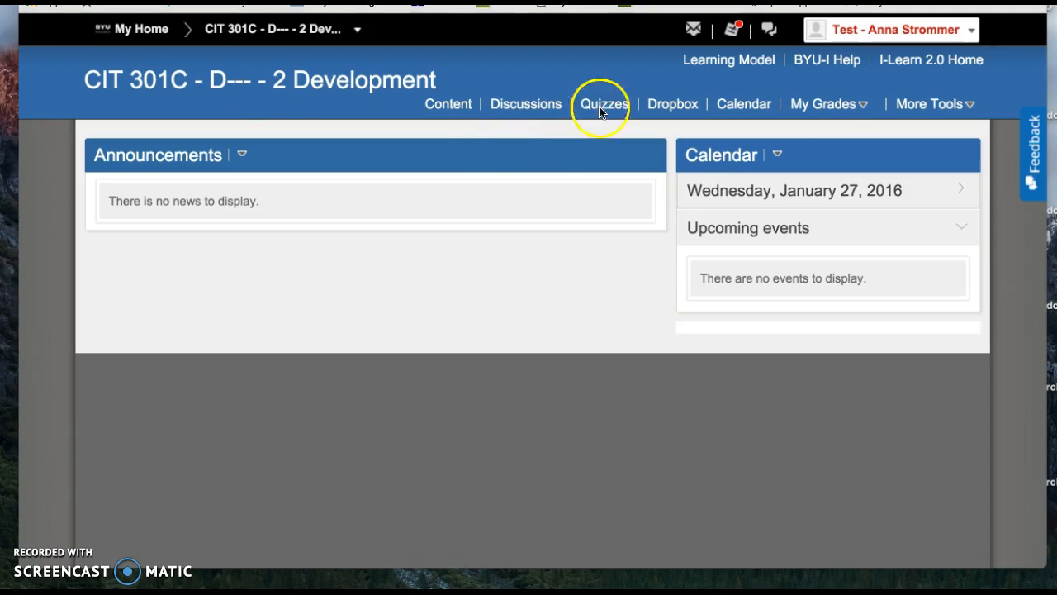
pyautogui.click(968, 104)
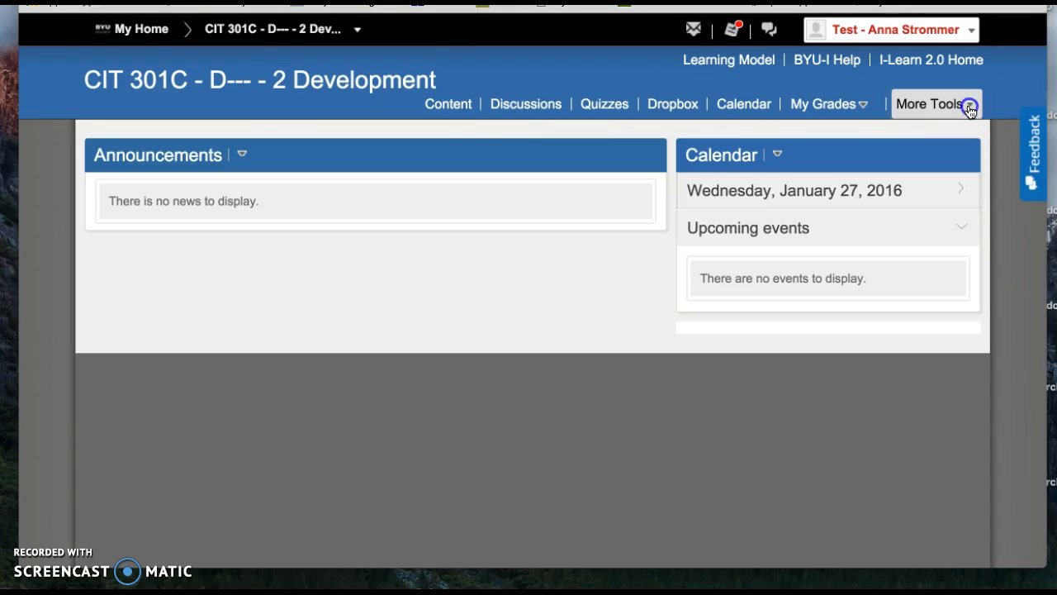
pyautogui.click(923, 155)
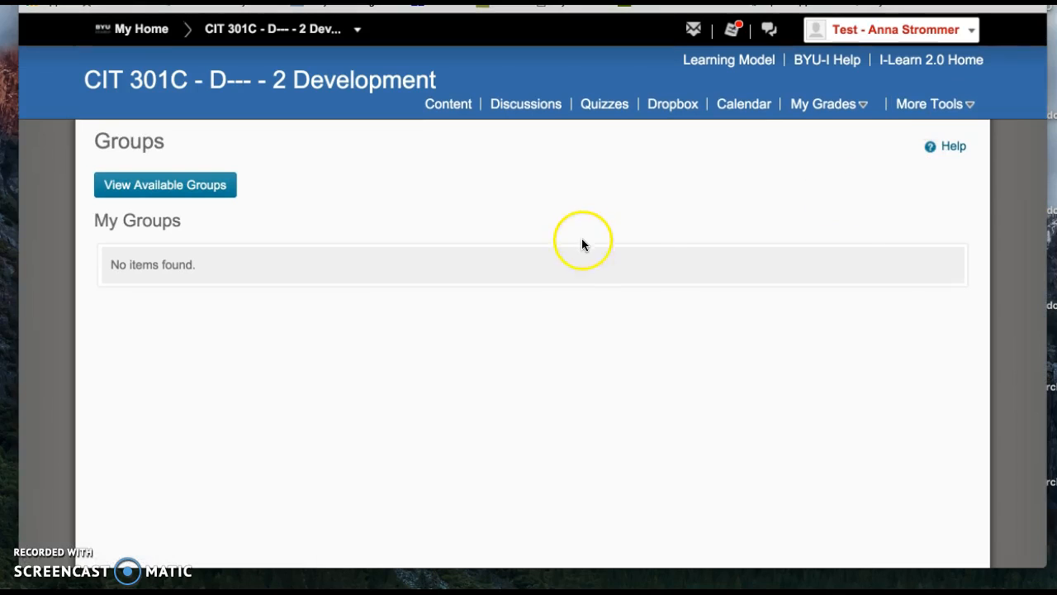
pyautogui.click(221, 195)
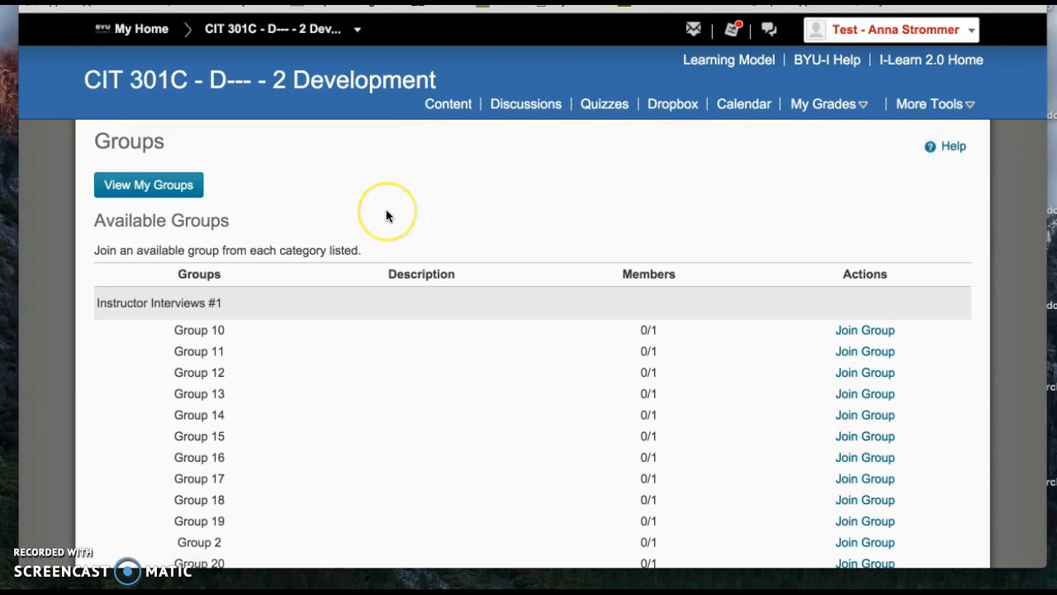
# Look through the student's available Instructor Interviews #1 groups for the "January 27 5:00pm MST" slot
pyautogui.scroll(-7, 385, 211)
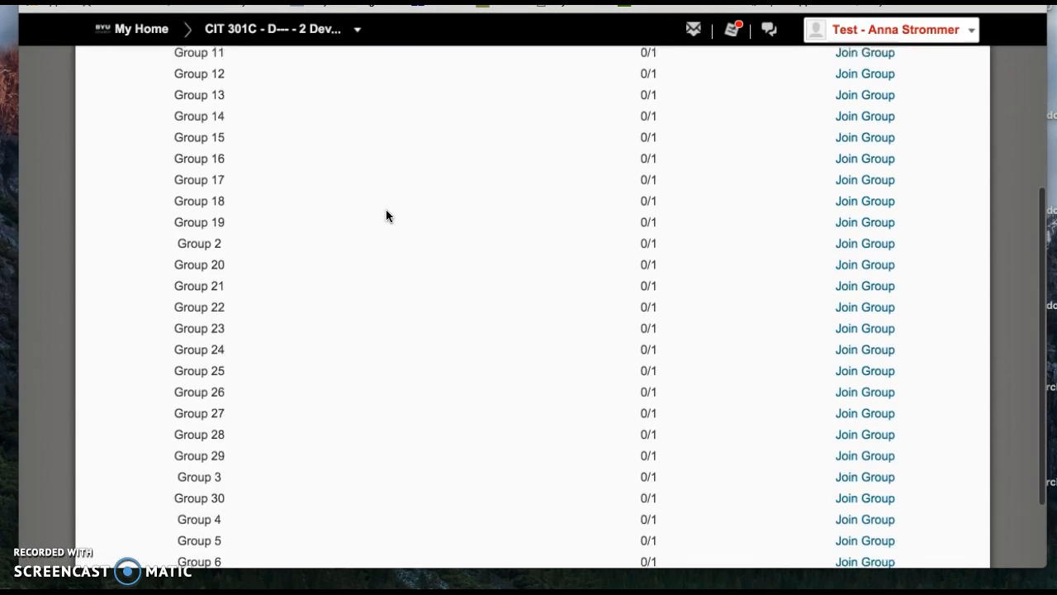
pyautogui.scroll(-3, 386, 216)
pyautogui.scroll(10, 385, 215)
pyautogui.scroll(-8, 385, 217)
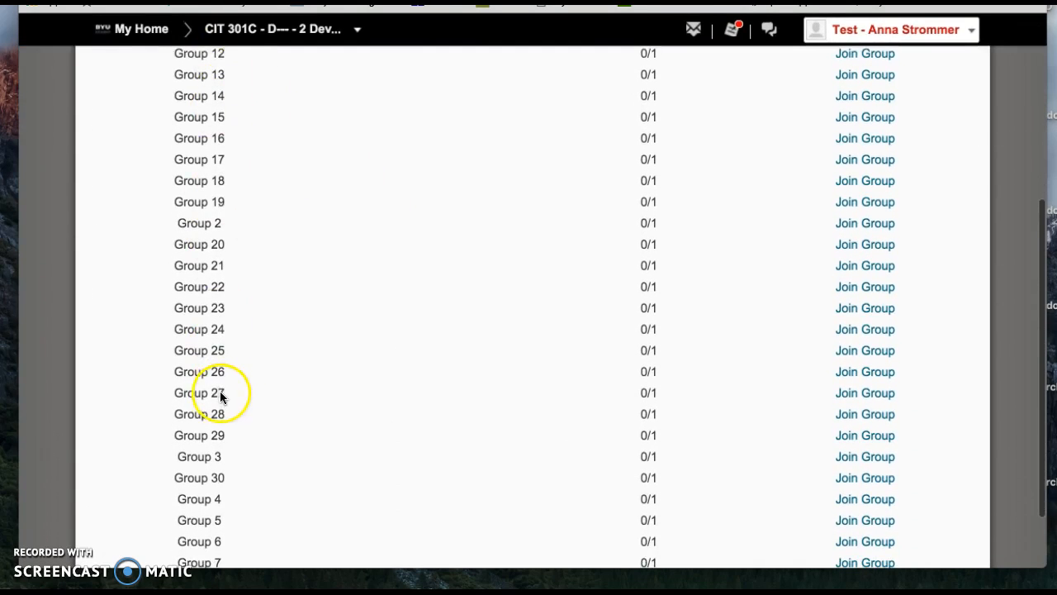
pyautogui.scroll(-2, 220, 397)
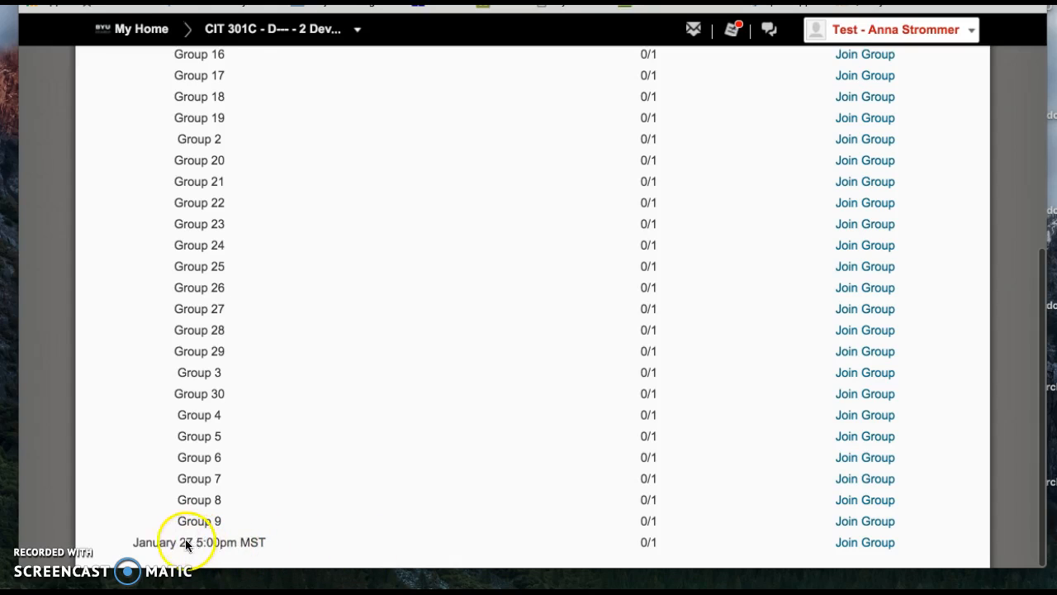
# Join the "January 27 5:00pm MST" group as the test student and stop impersonating that student
pyautogui.click(855, 547)
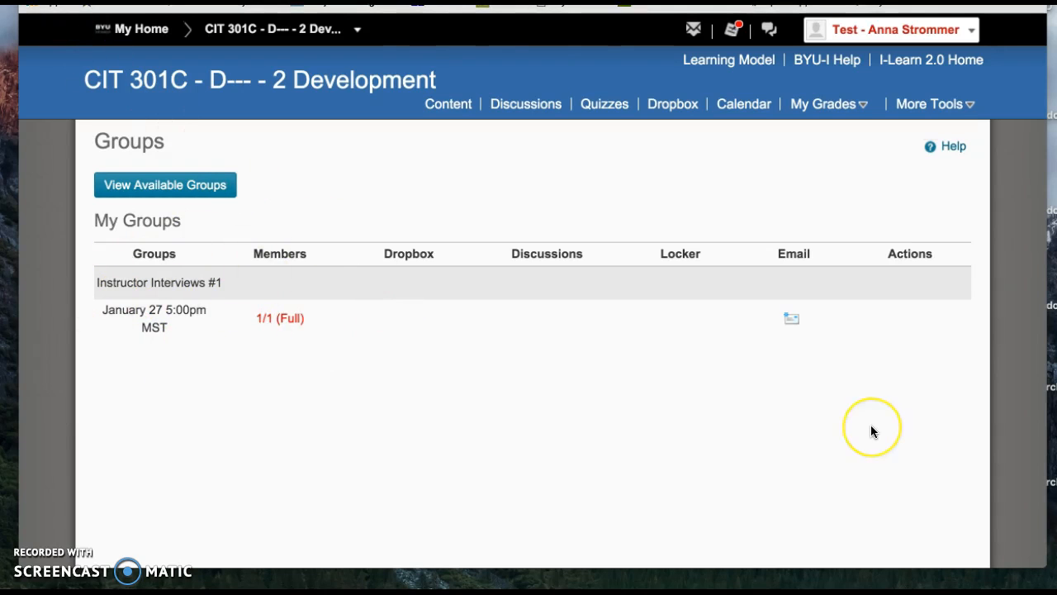
pyautogui.click(972, 35)
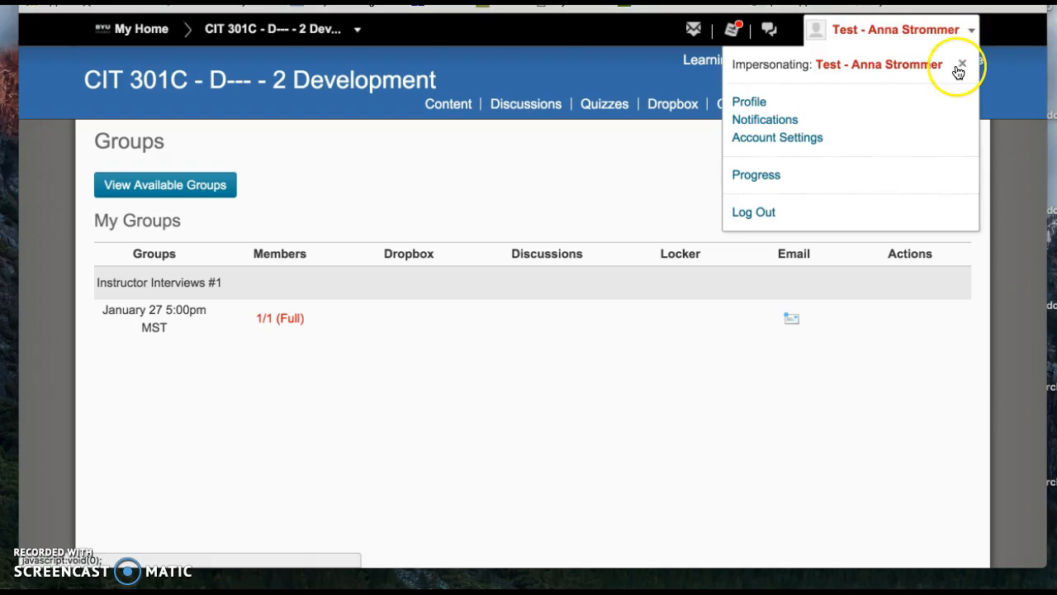
pyautogui.click(967, 66)
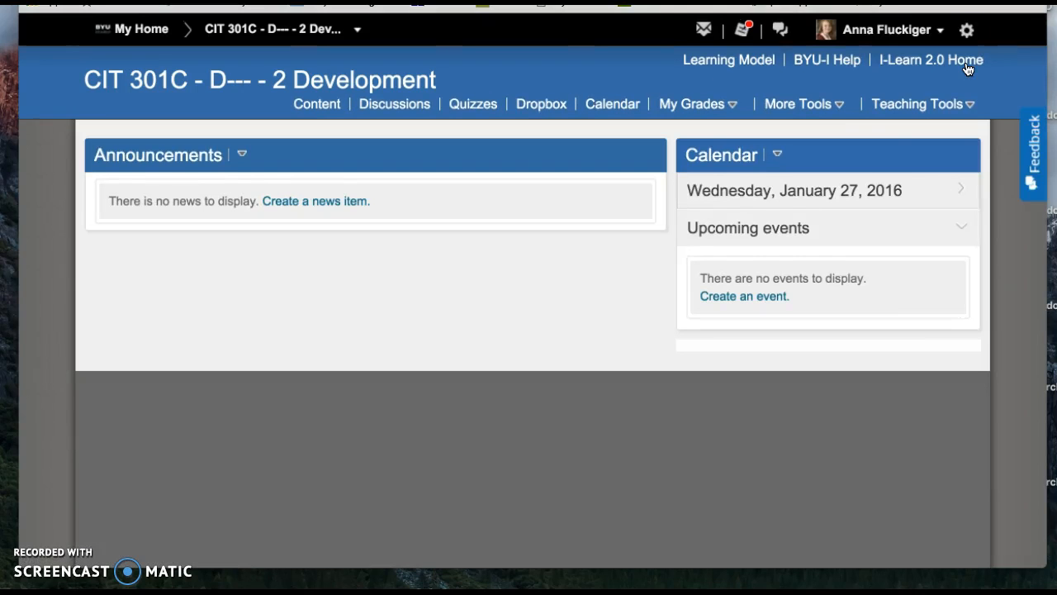
# Open the course's group management as instructor and check who enrolled in the "January 27 5:00pm MST" group
pyautogui.click(842, 105)
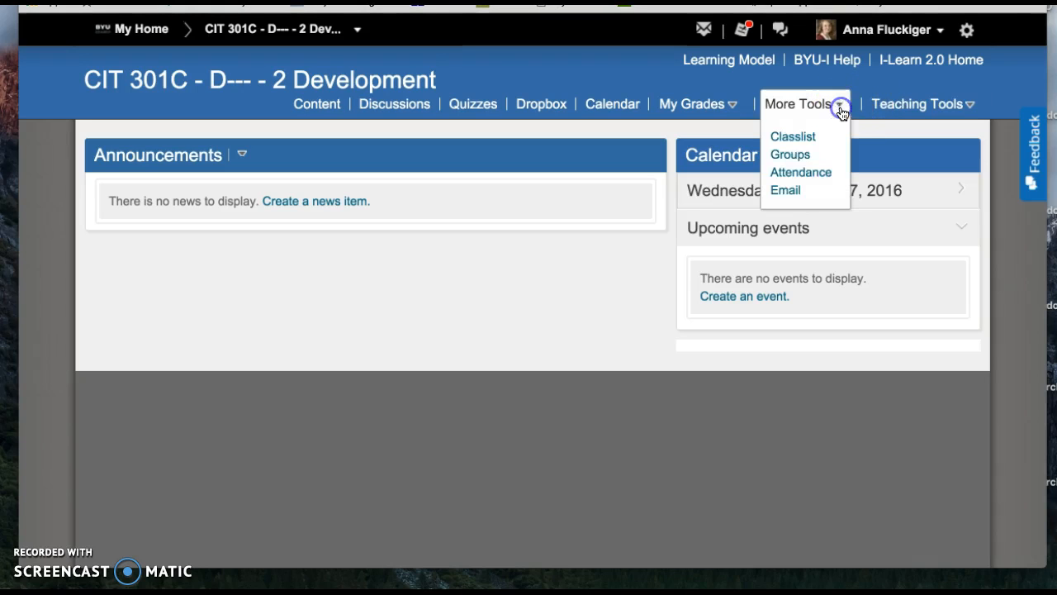
pyautogui.click(792, 158)
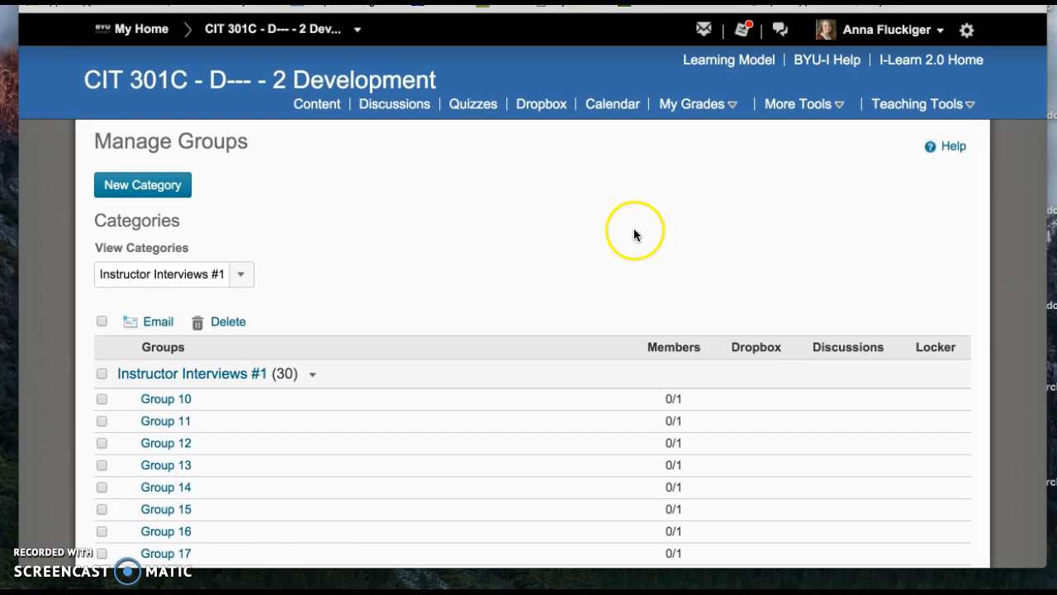
pyautogui.scroll(-3, 633, 228)
pyautogui.scroll(-10, 633, 226)
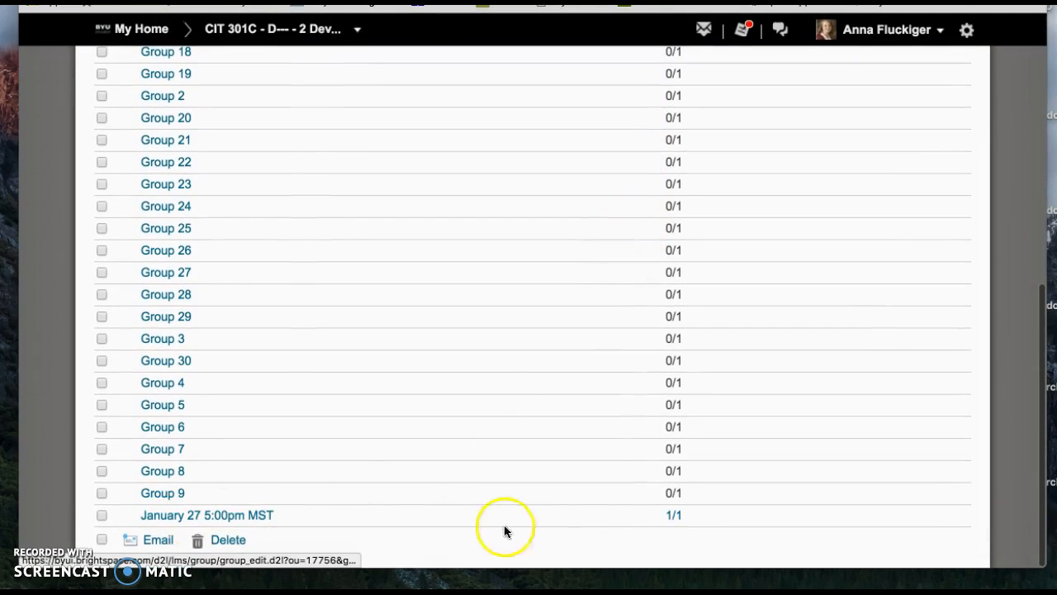
pyautogui.click(676, 519)
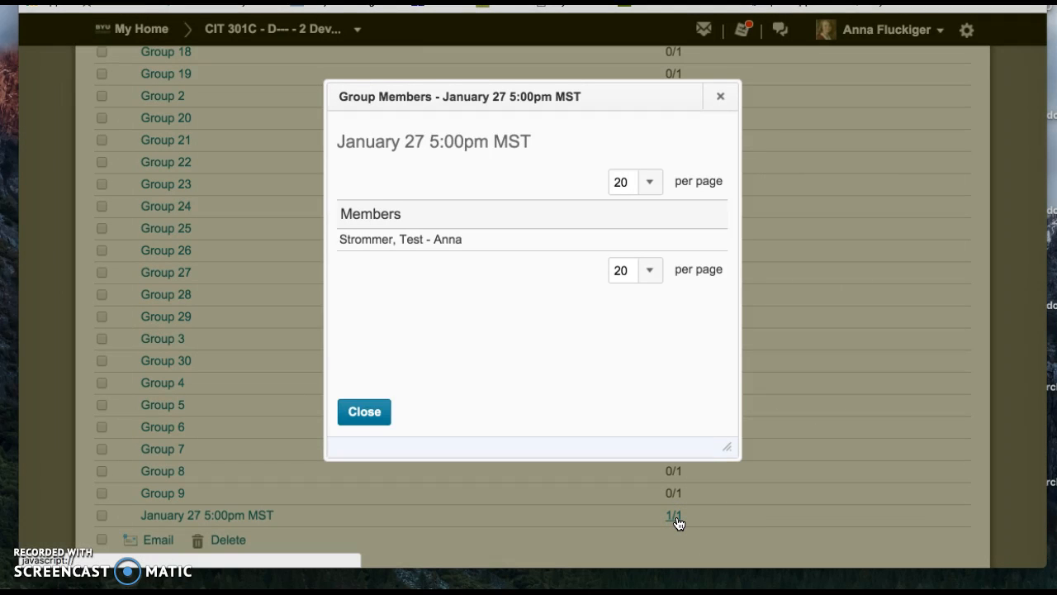
pyautogui.click(365, 411)
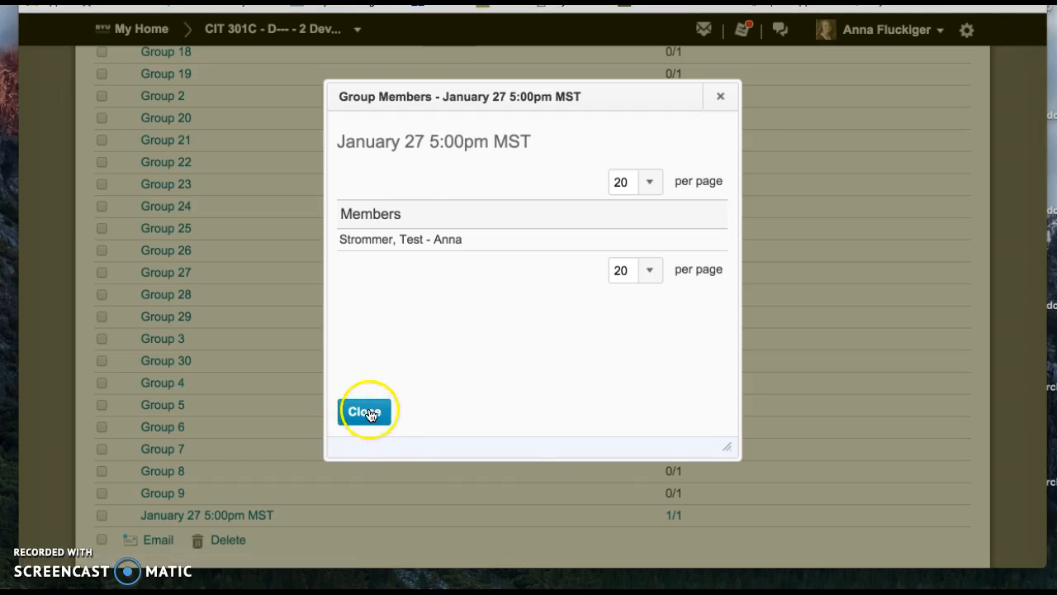
pyautogui.scroll(10, 385, 406)
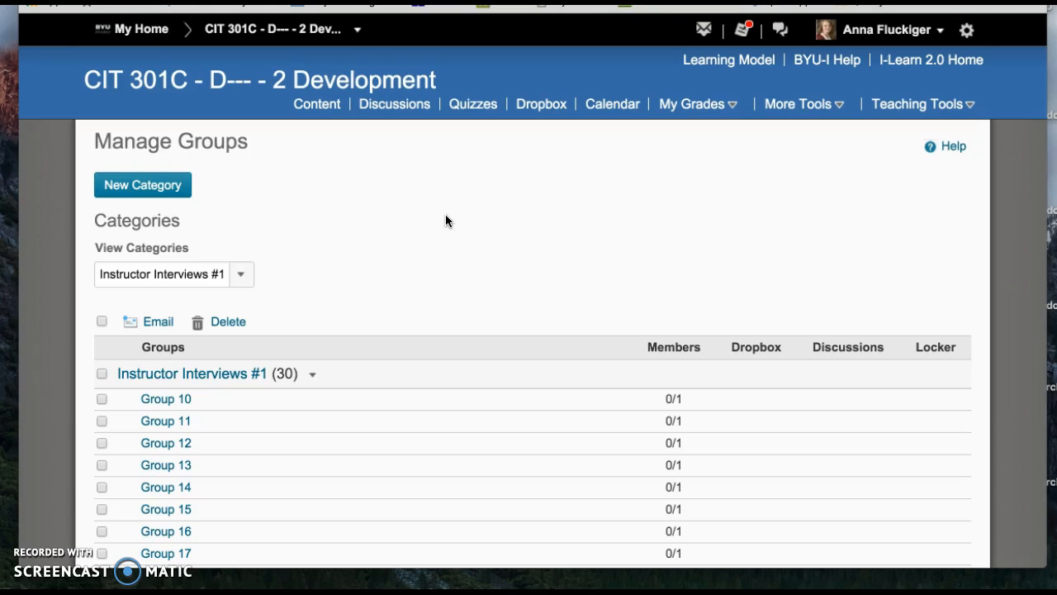
pyautogui.click(51, 11)
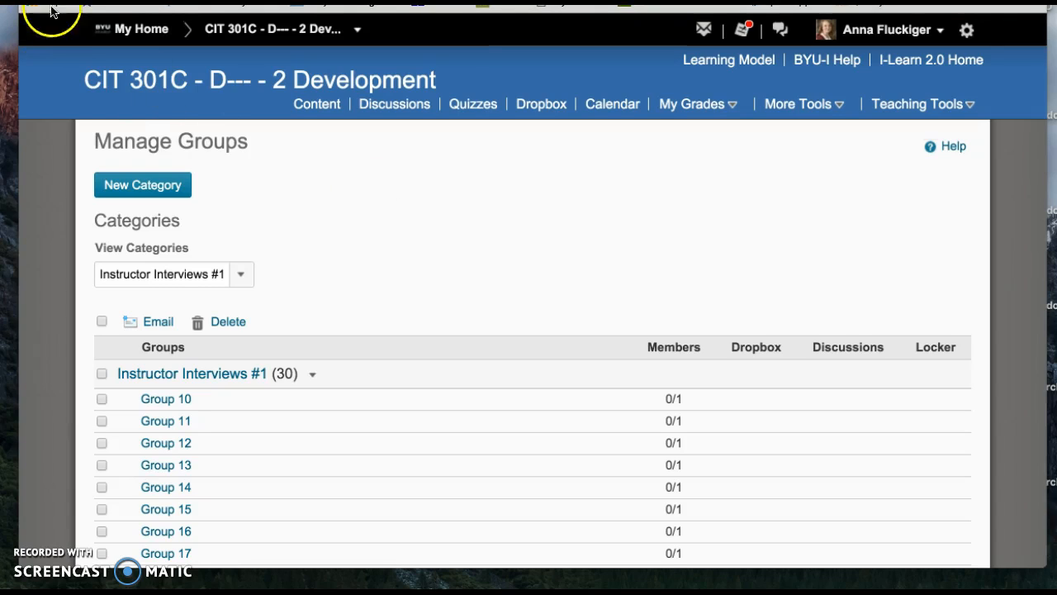